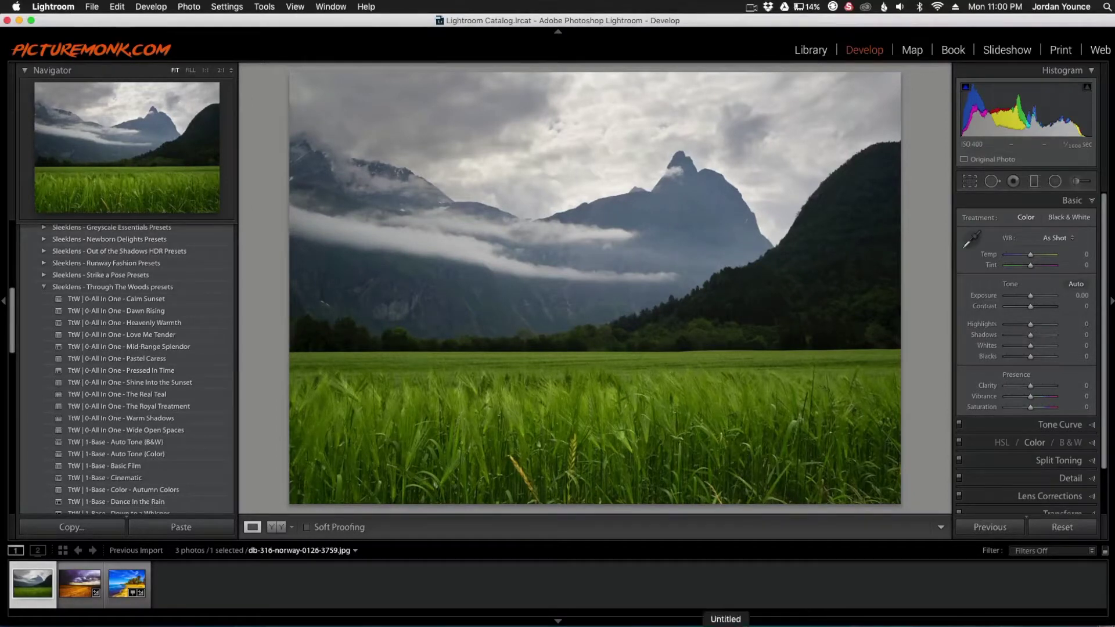
Switch to Preview and examine the Warm Shadows preset and brush recipe on page 8 of the Through the Woods recipe list
click(716, 625)
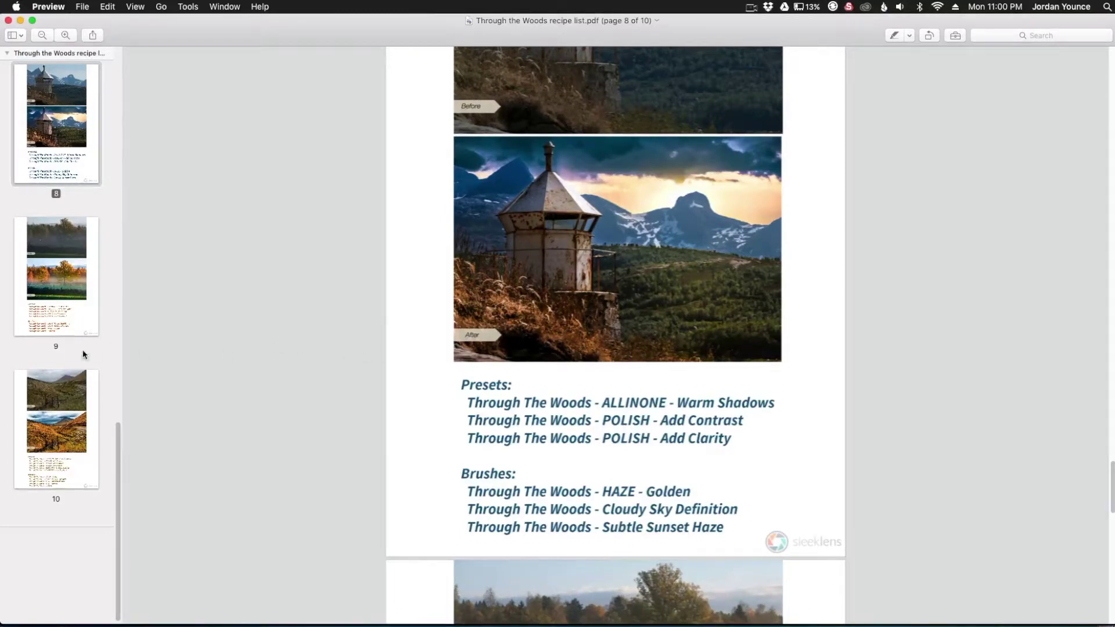
scroll(67, 351, up, 15)
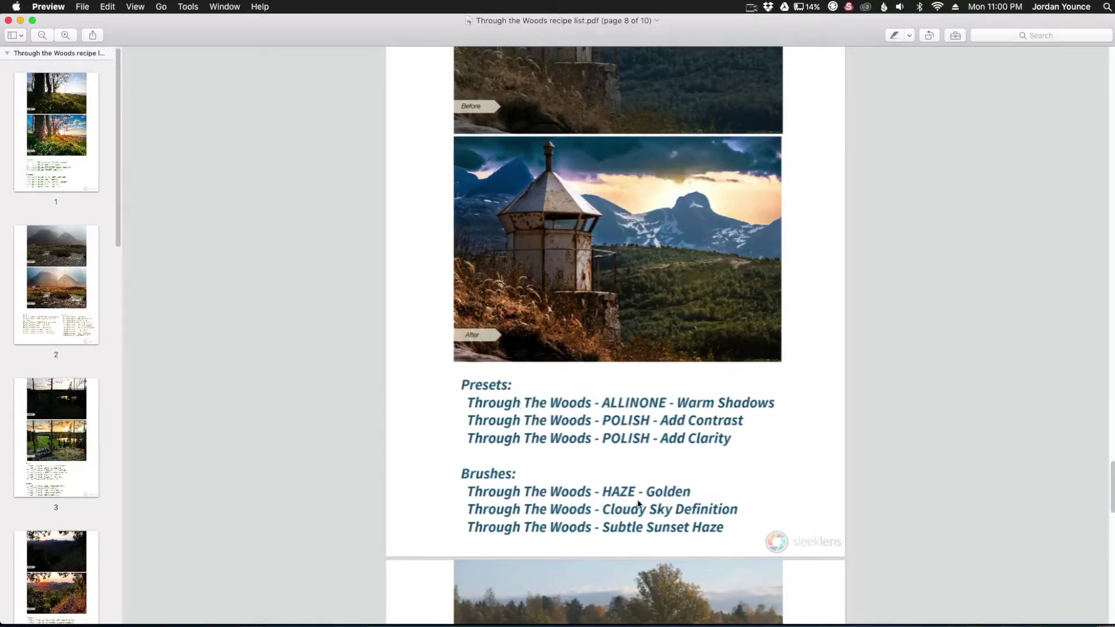
scroll(624, 303, up, 5)
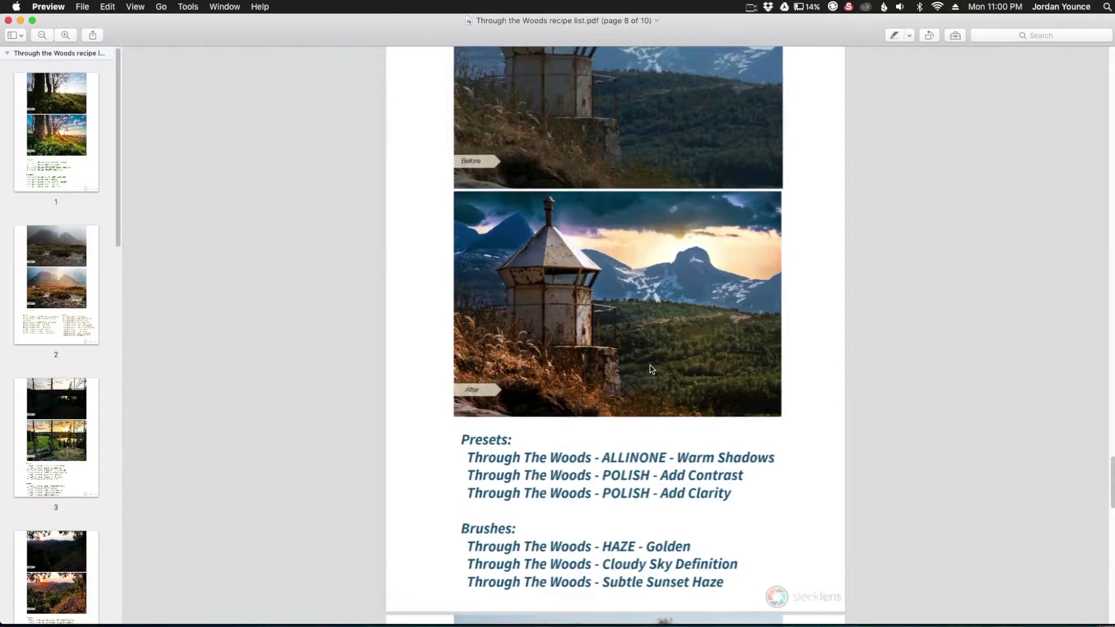
scroll(653, 331, up, 2)
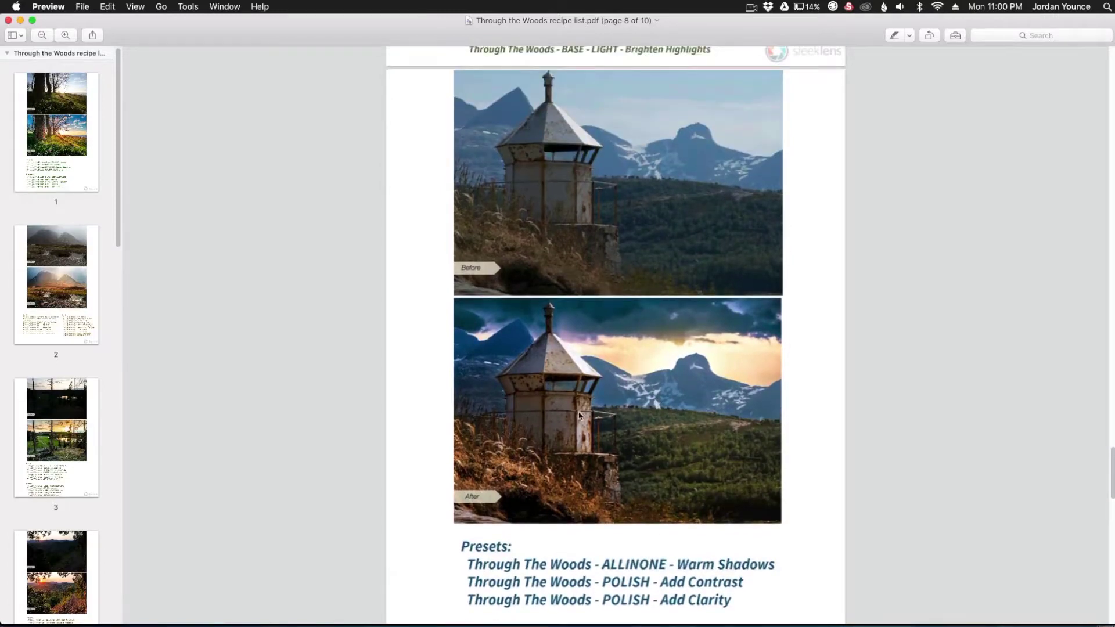
scroll(579, 416, down, 4)
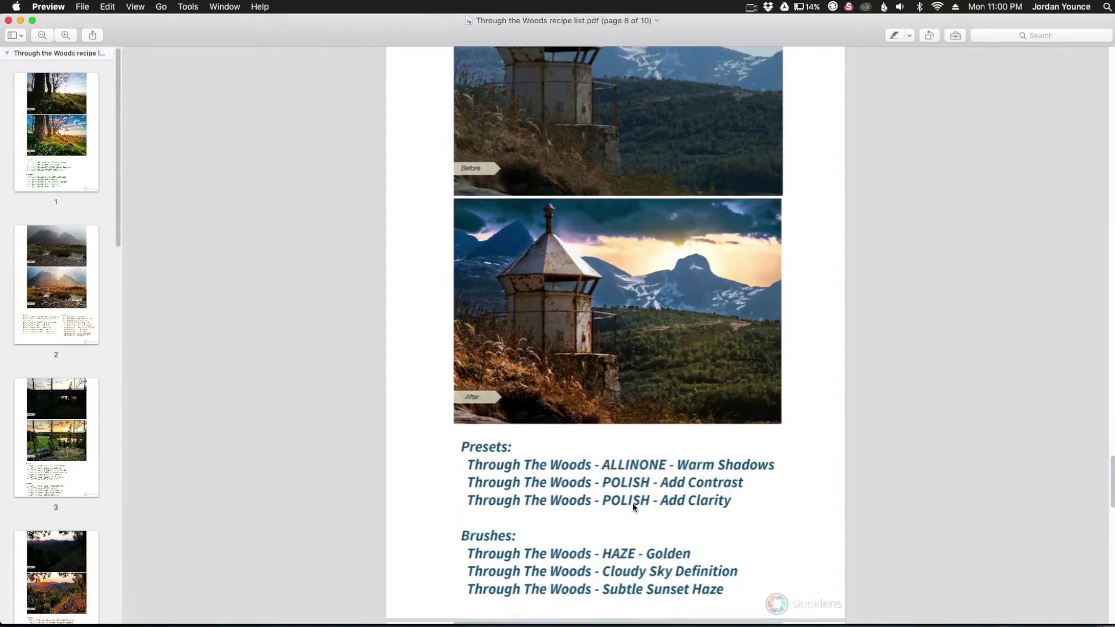
scroll(633, 503, down, 1)
key(super+w)
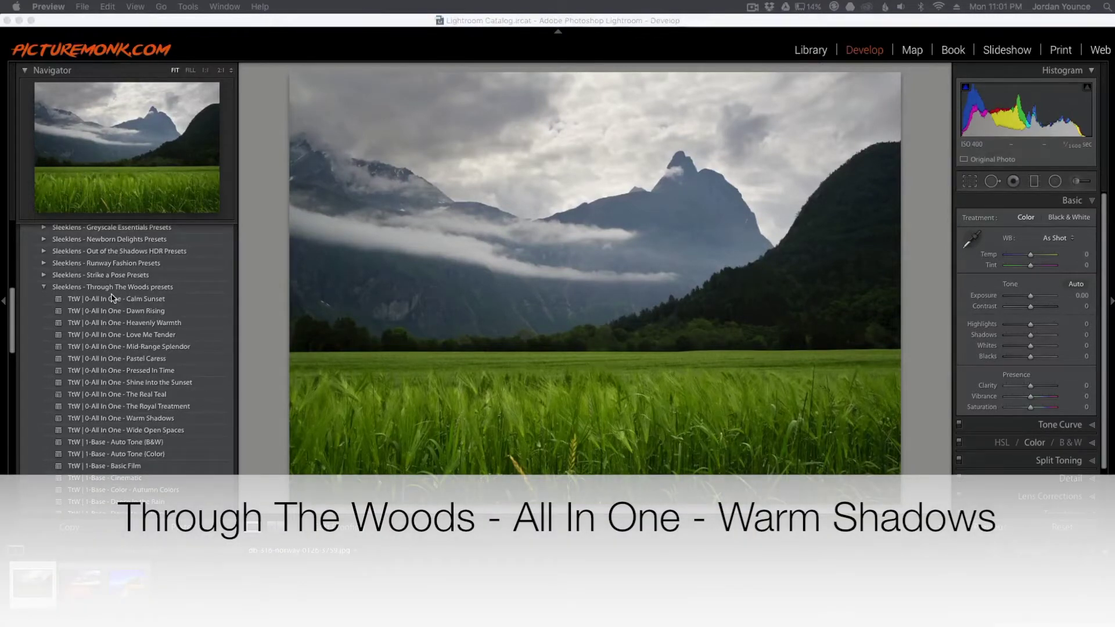
Apply the Through the Woods presets 0-All In One - Warm Shadows, 5-Polish - Add Contrast and 5-Polish - Add Clarity to the mountain photo
click(112, 419)
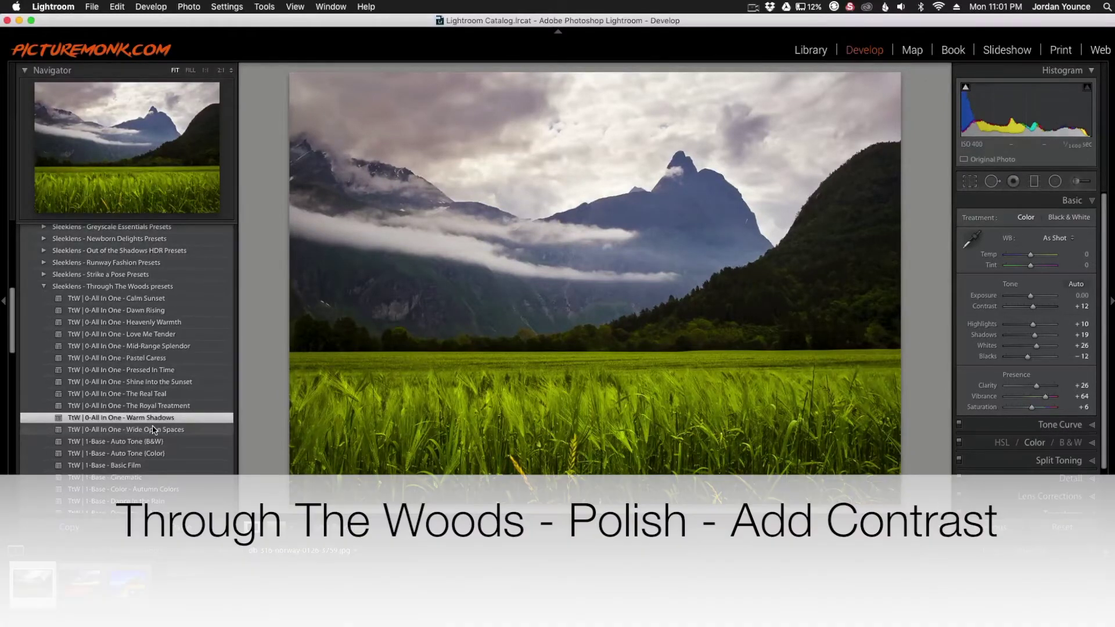
scroll(154, 430, down, 7)
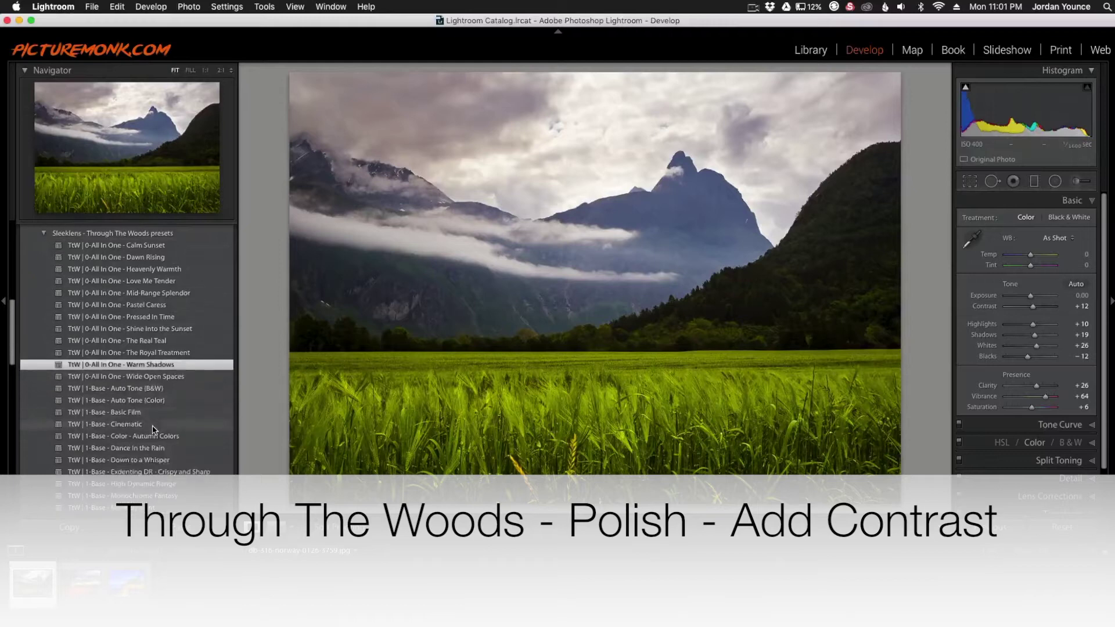
scroll(146, 428, down, 10)
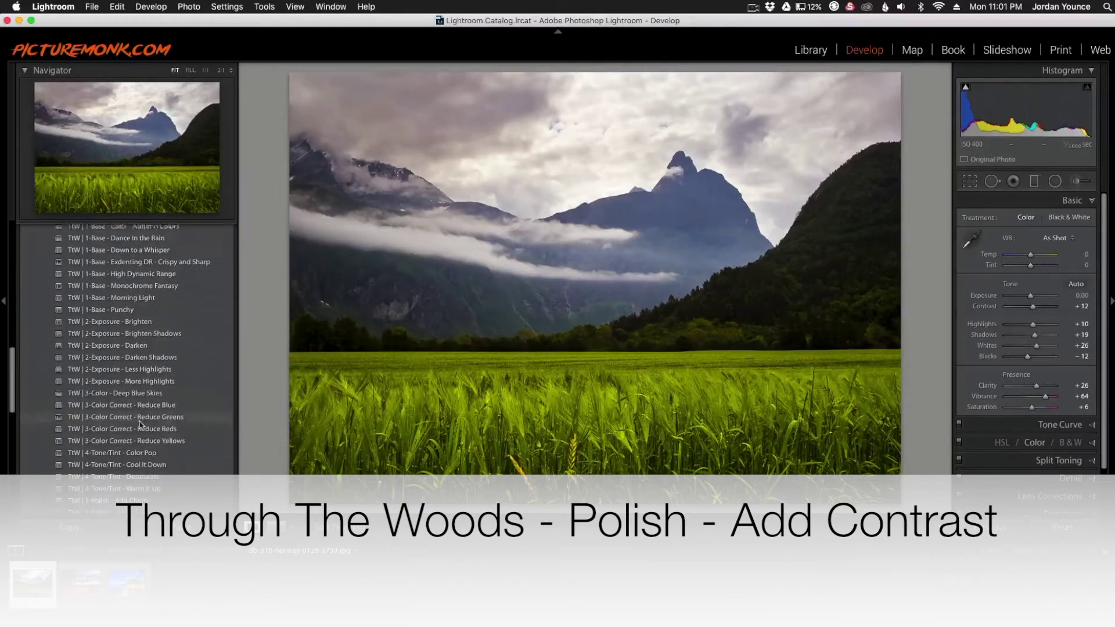
click(116, 461)
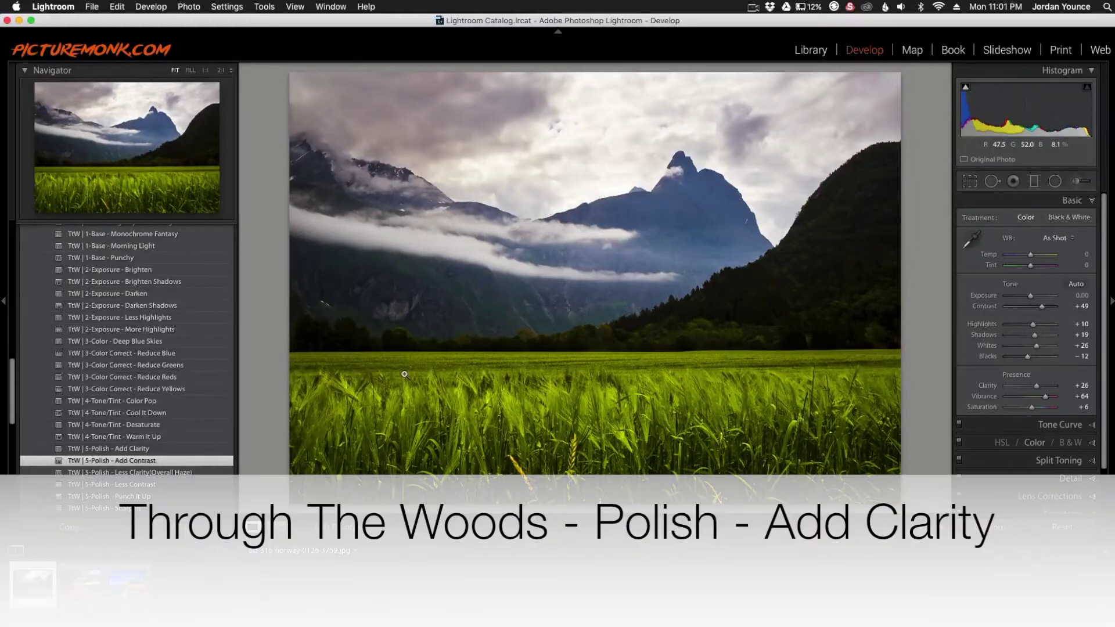
click(119, 449)
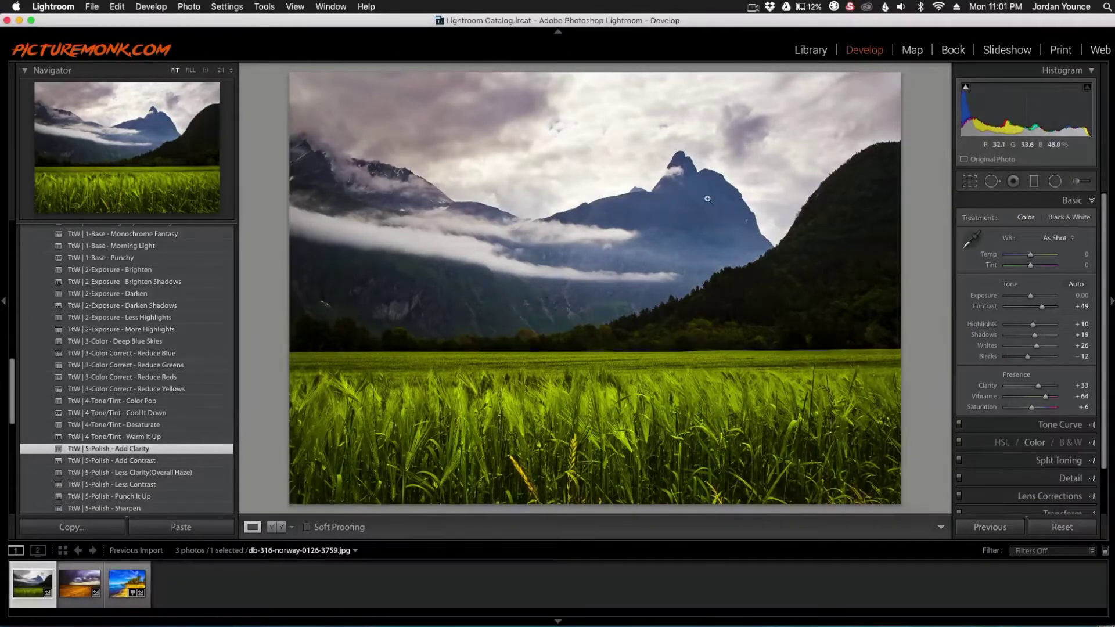
Paint over the grass field with an adjustment brush using the Through the Woods | Haze - Golden effect
click(1077, 182)
click(1040, 201)
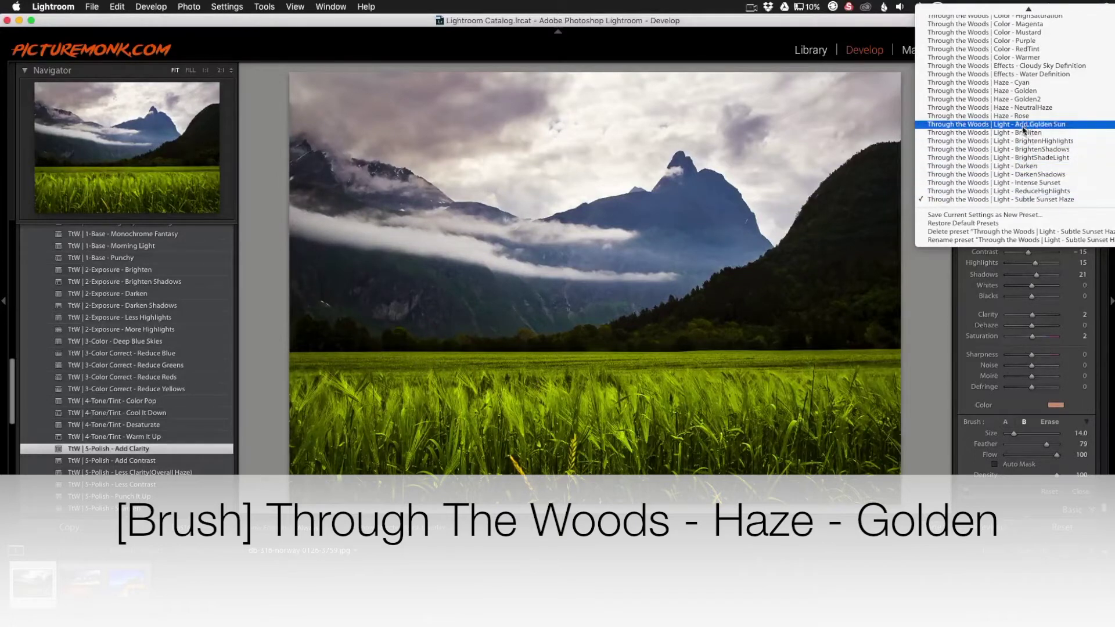
click(1023, 92)
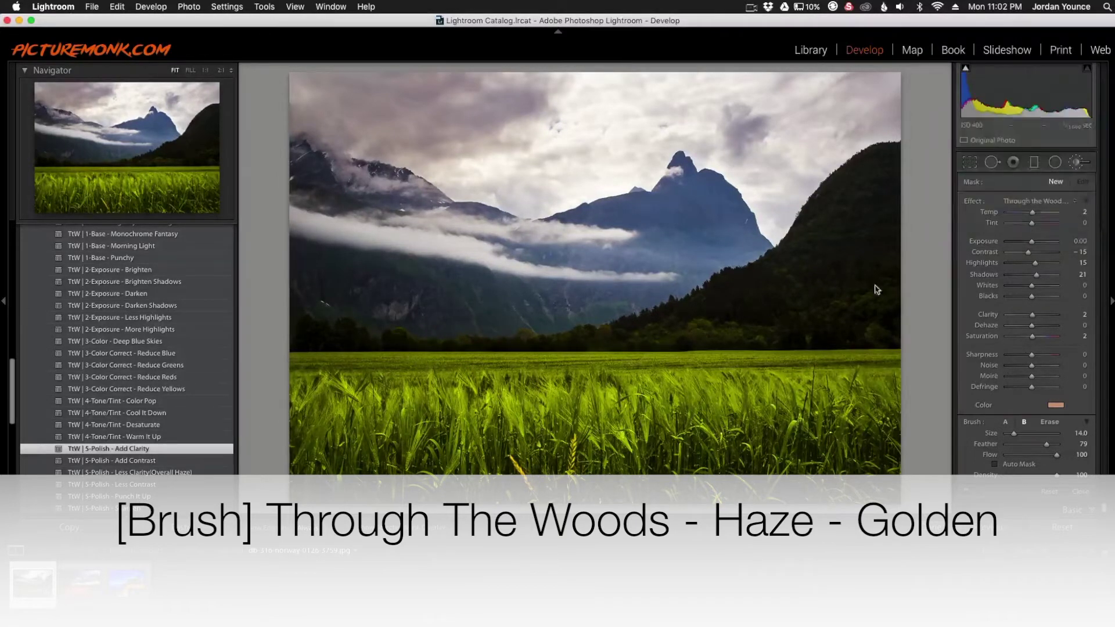
key(backslash)
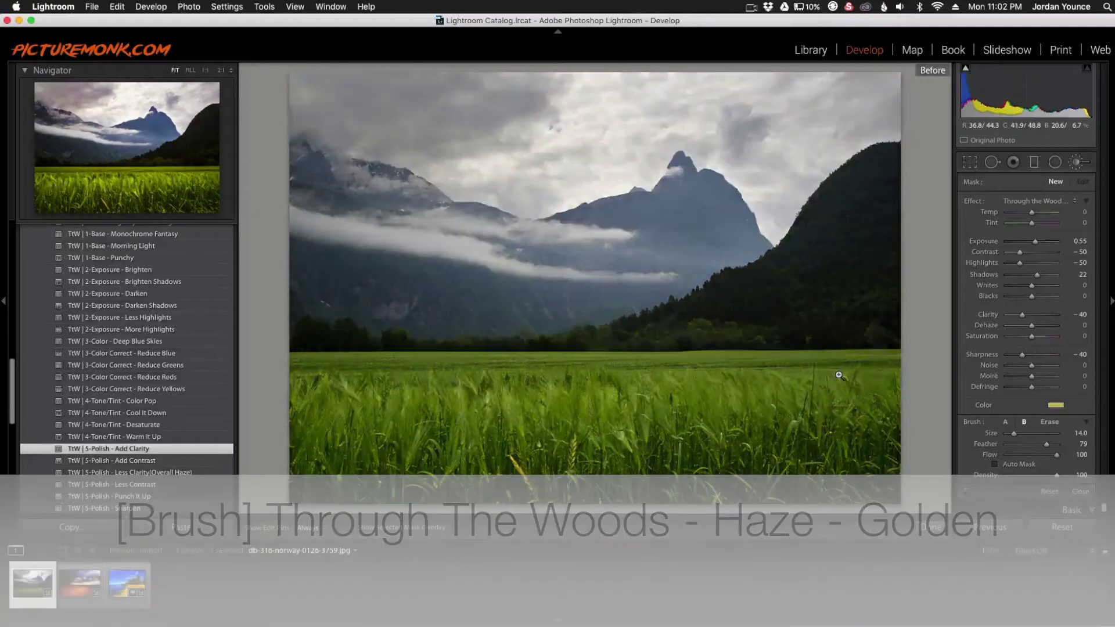
key(backslash)
key(h)
mouse_move(874, 355)
mouse_down()
mouse_move(888, 372)
mouse_move(290, 381)
mouse_move(714, 410)
mouse_move(895, 407)
mouse_move(326, 427)
mouse_move(895, 453)
mouse_move(296, 467)
mouse_move(537, 460)
mouse_move(813, 487)
mouse_move(511, 494)
mouse_move(830, 494)
mouse_move(845, 482)
mouse_up()
key(h)
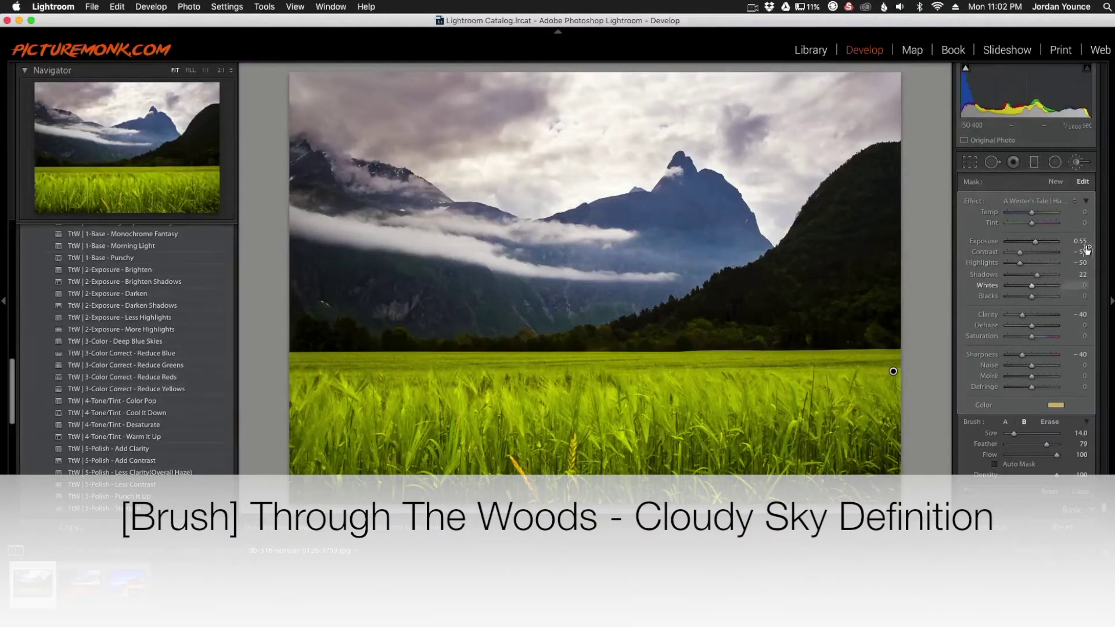
Paint the sky with a new Through the Woods | Effects - Cloudy Sky Definition brush and set its exposure to 0.47
click(1056, 182)
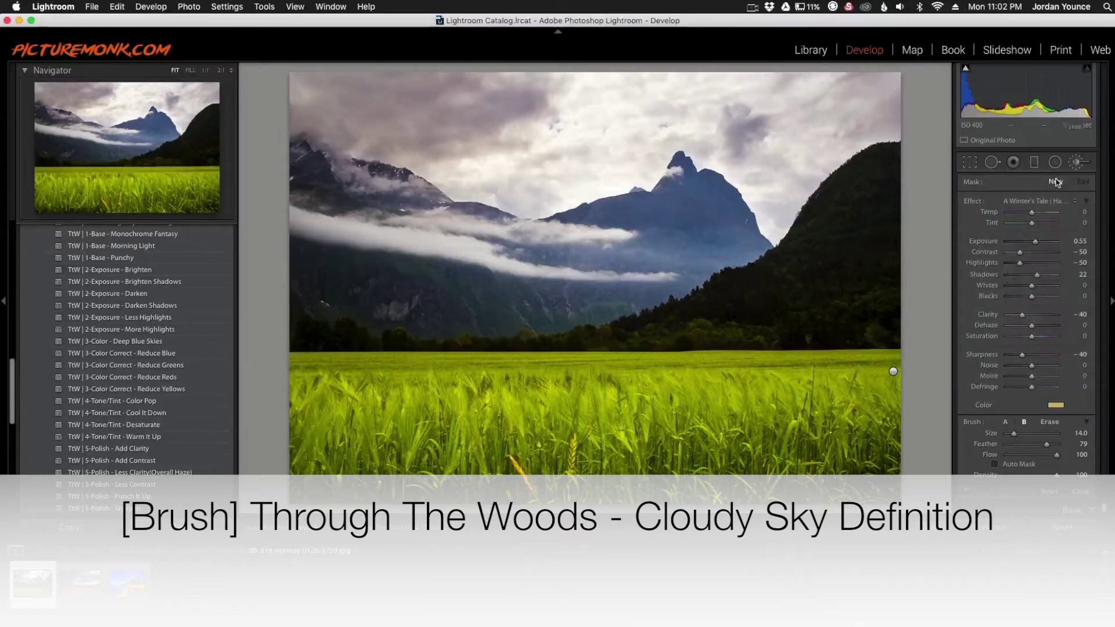
click(1052, 203)
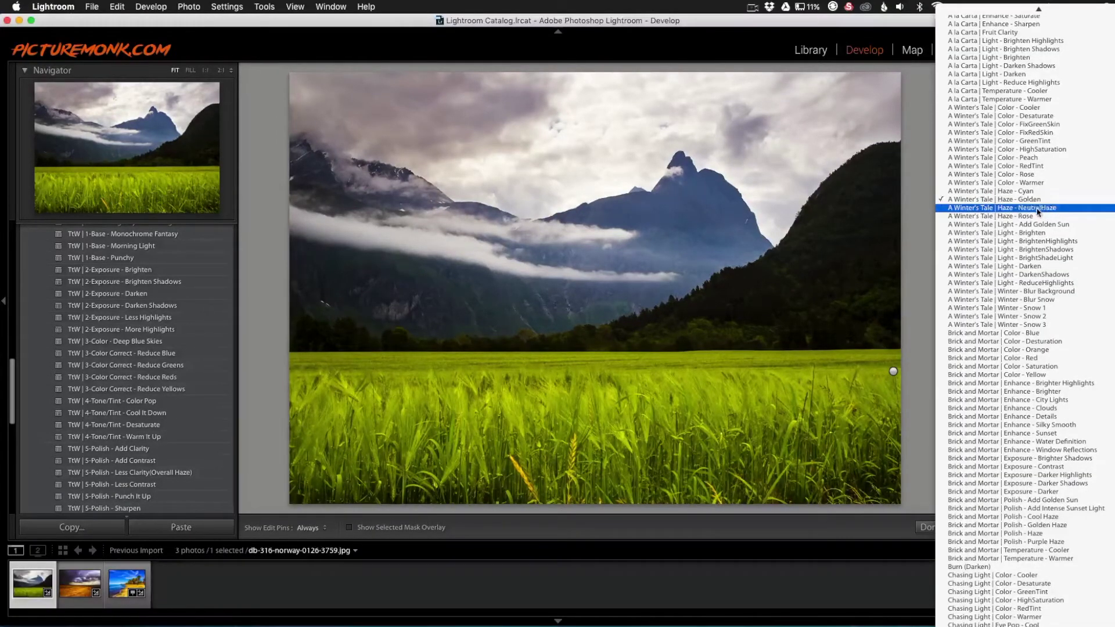
scroll(1005, 540, down, 15)
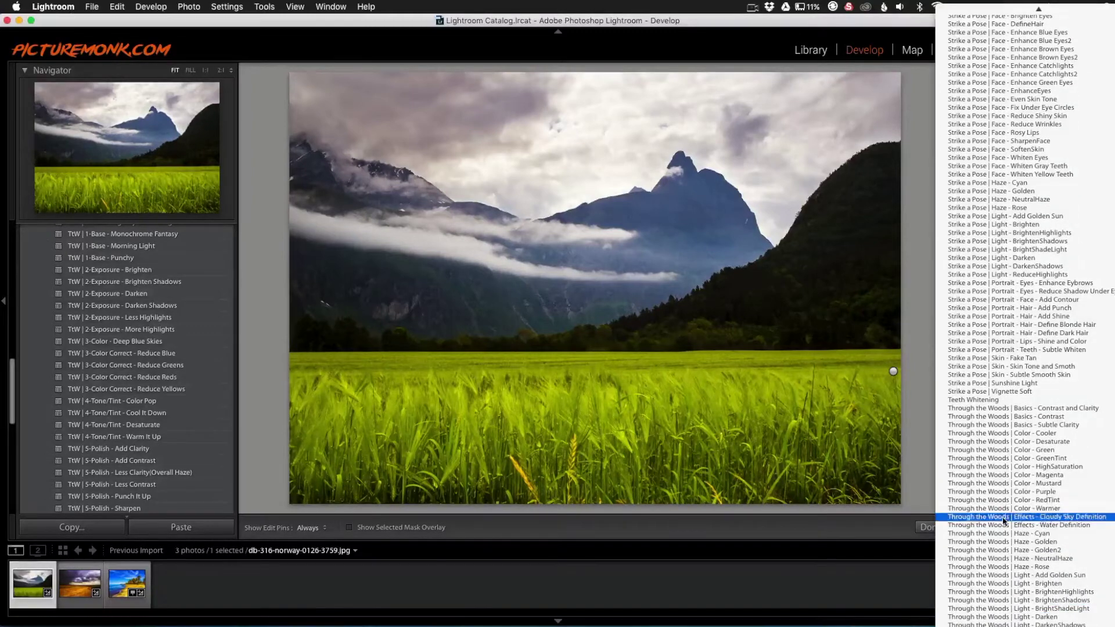
click(1003, 518)
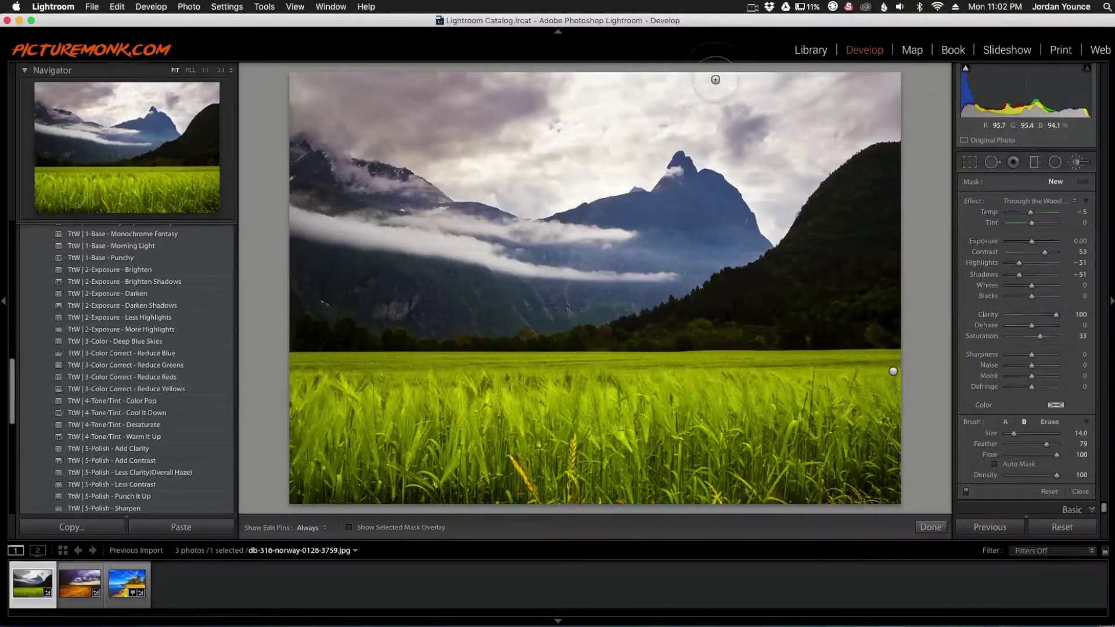
key(h)
mouse_move(715, 79)
mouse_down()
mouse_move(436, 99)
mouse_move(889, 116)
mouse_up()
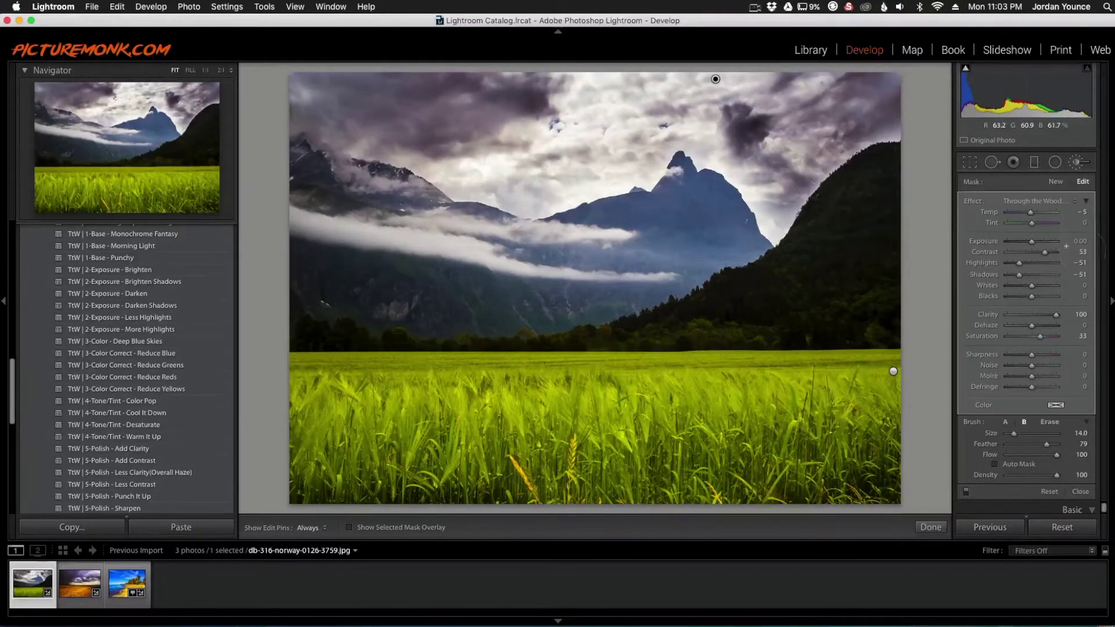
drag(1033, 243, 1034, 244)
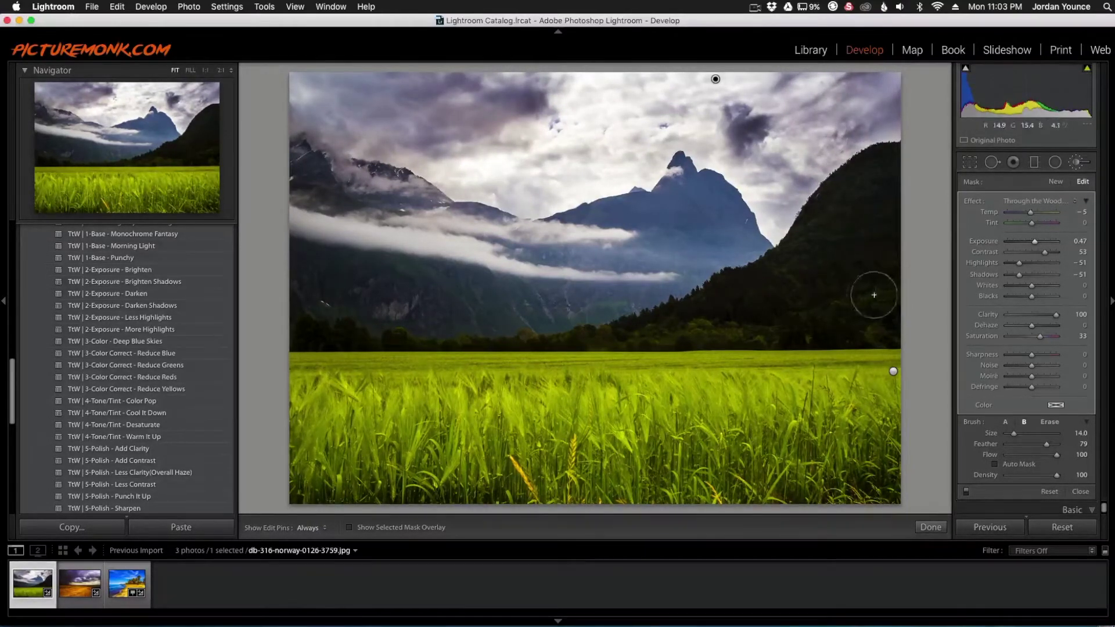
Paint across the upper grass field with a new size 16 brush using the Through the Woods | Light - Subtle Sunset Haze effect
double_click(1044, 241)
click(1055, 183)
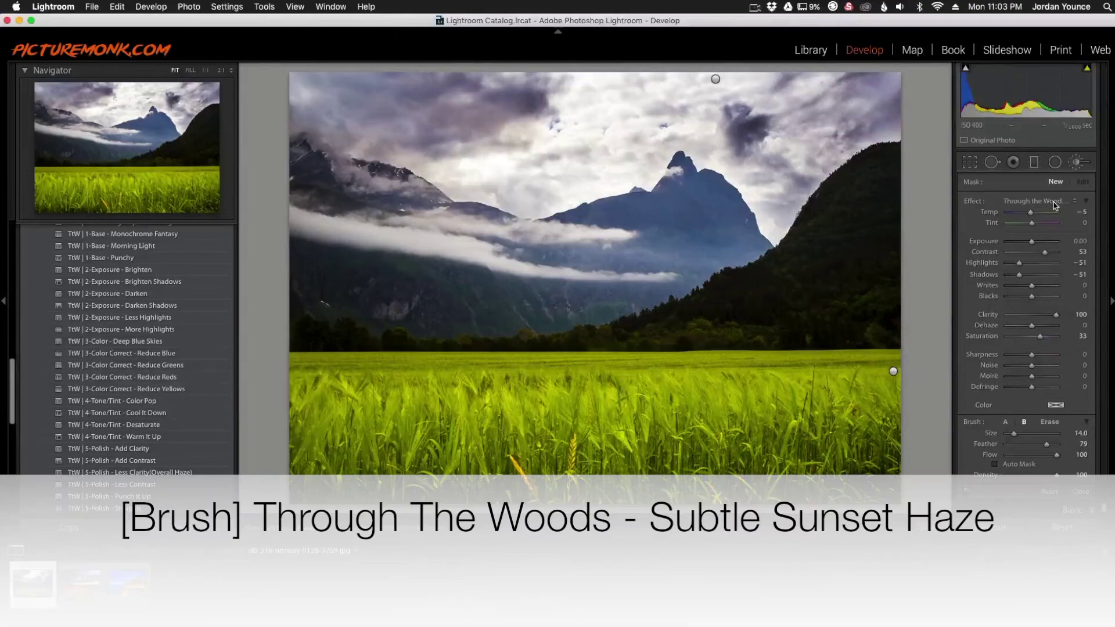
click(1058, 203)
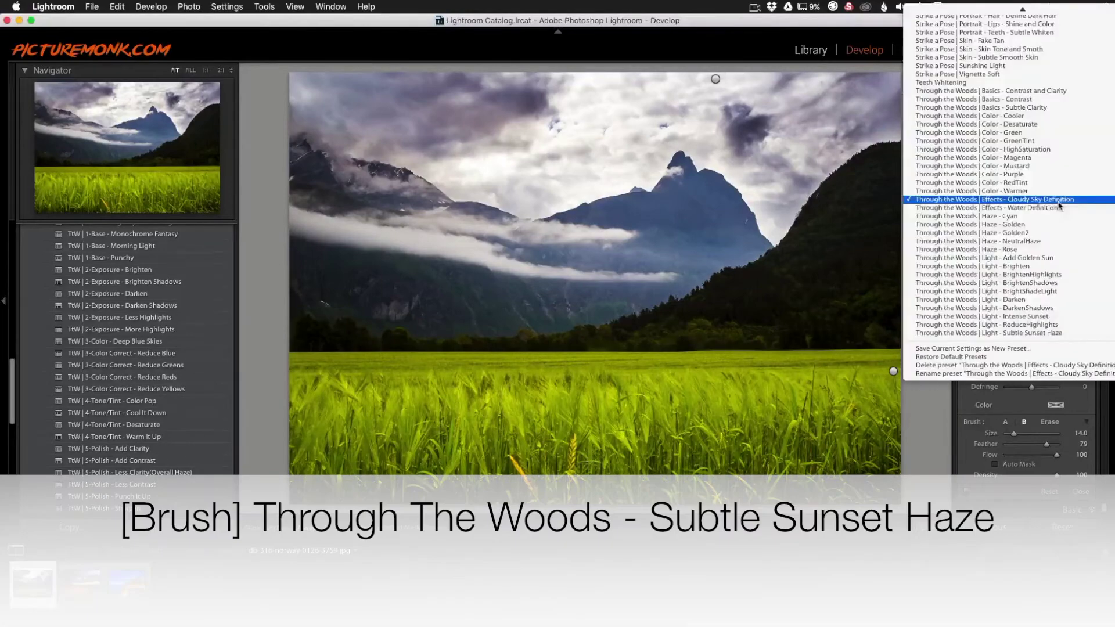
click(1018, 333)
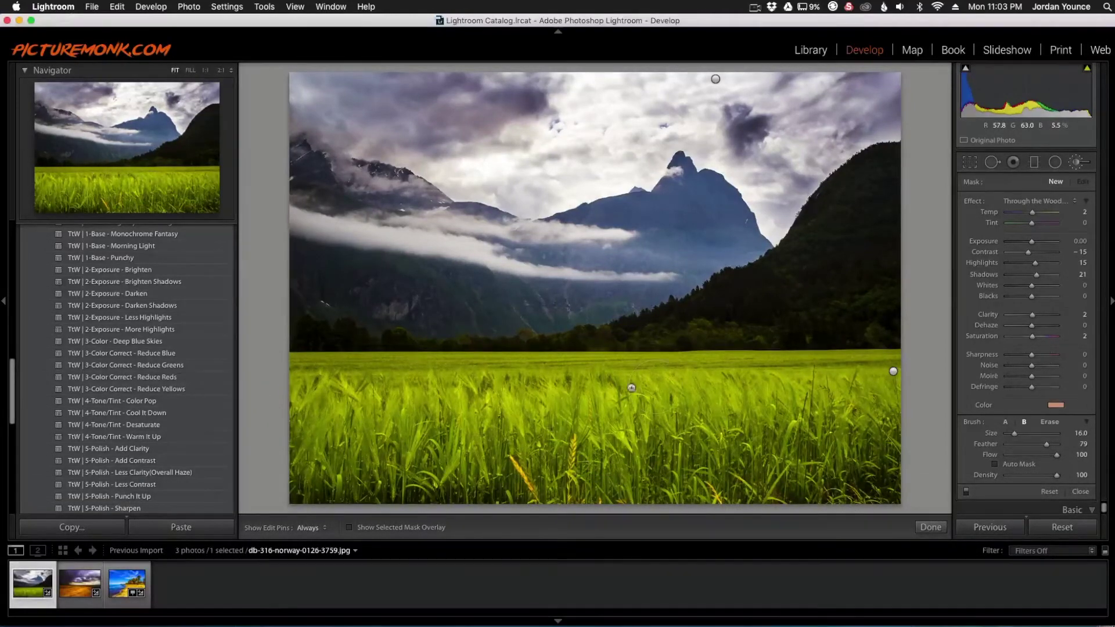
key(h)
drag(349, 388, 482, 386)
drag(604, 383, 894, 386)
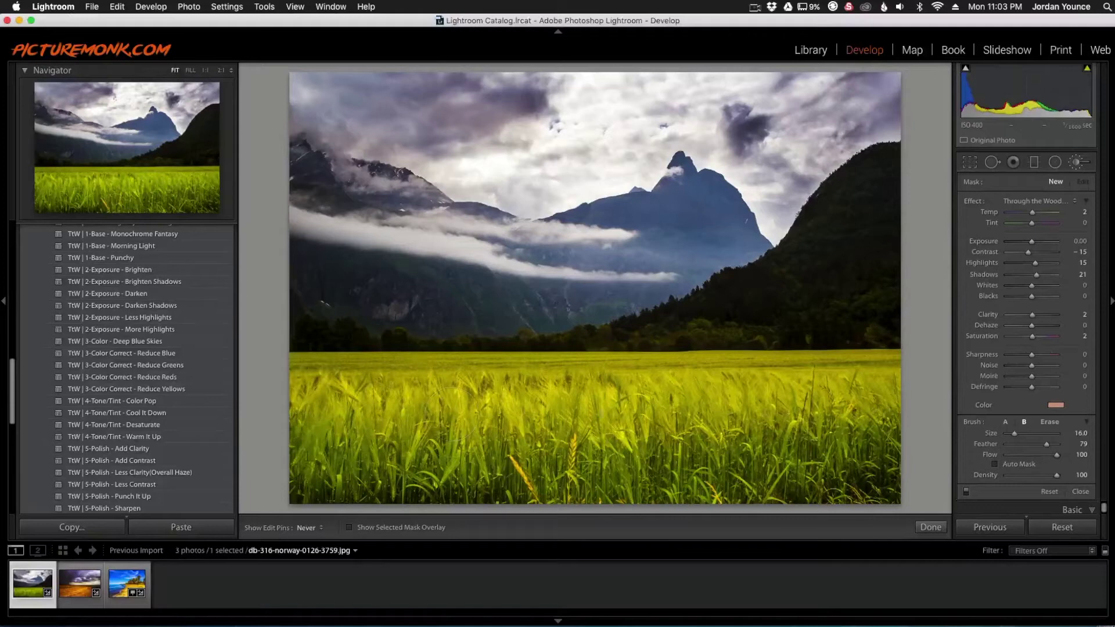
key(h)
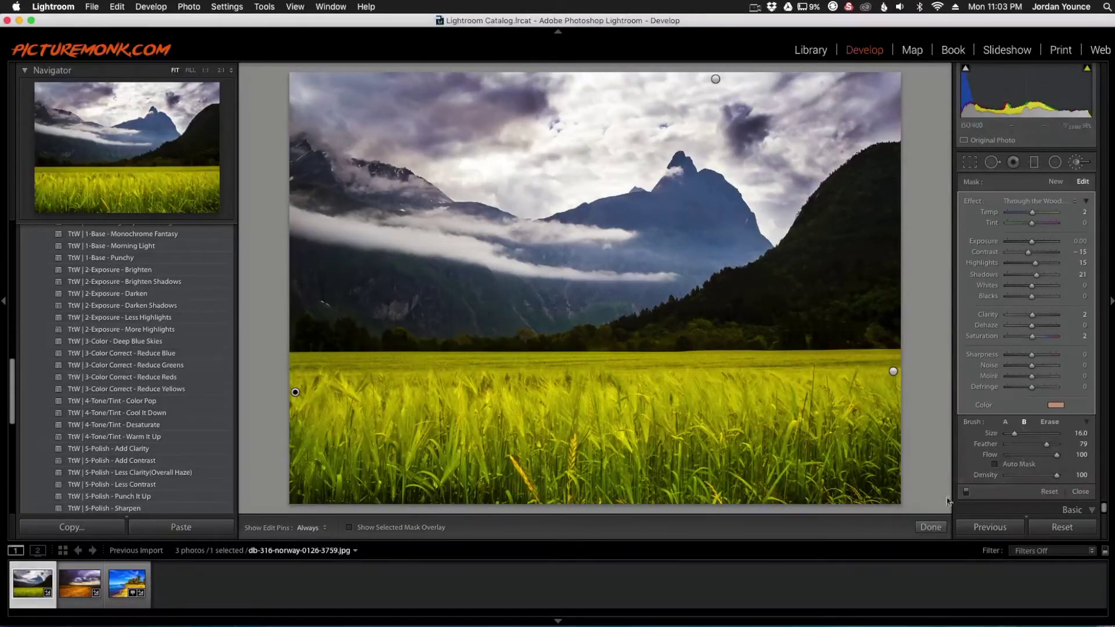
Finish the brush adjustments and compare the original and edited photo side by side in Before & After view
click(931, 527)
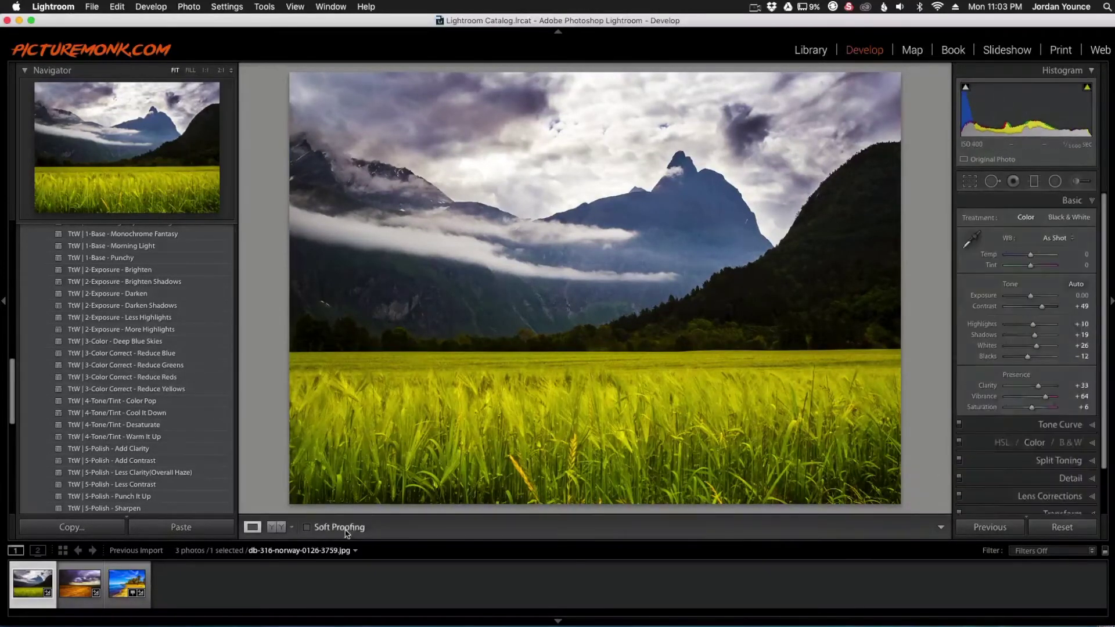
click(278, 528)
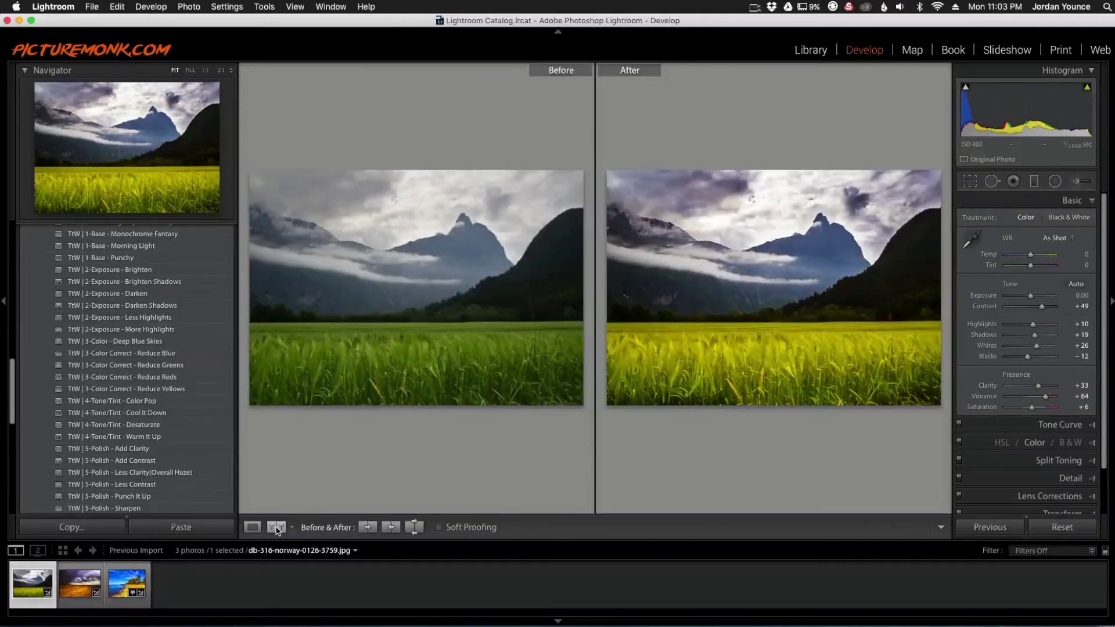